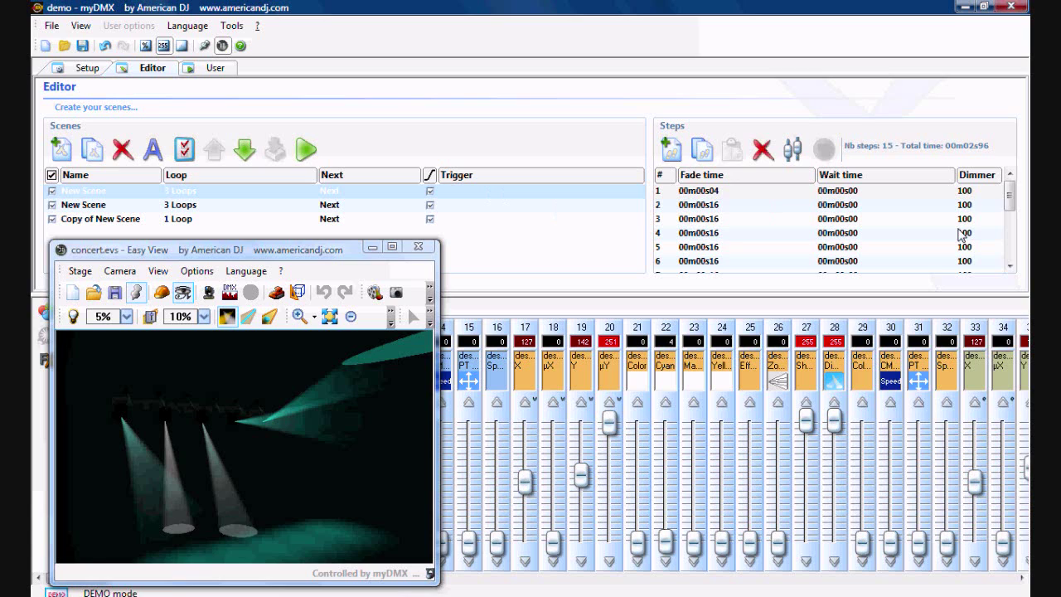
- Preview the selected scene by playing it, then stop playback
{"action": "mouse_move", "coordinate": [1010, 200]}
{"action": "left_mouse_down"}
{"action": "mouse_move", "coordinate": [1012, 259]}
{"action": "mouse_move", "coordinate": [1010, 199]}
{"action": "left_mouse_up"}
{"action": "left_click", "coordinate": [305, 147]}
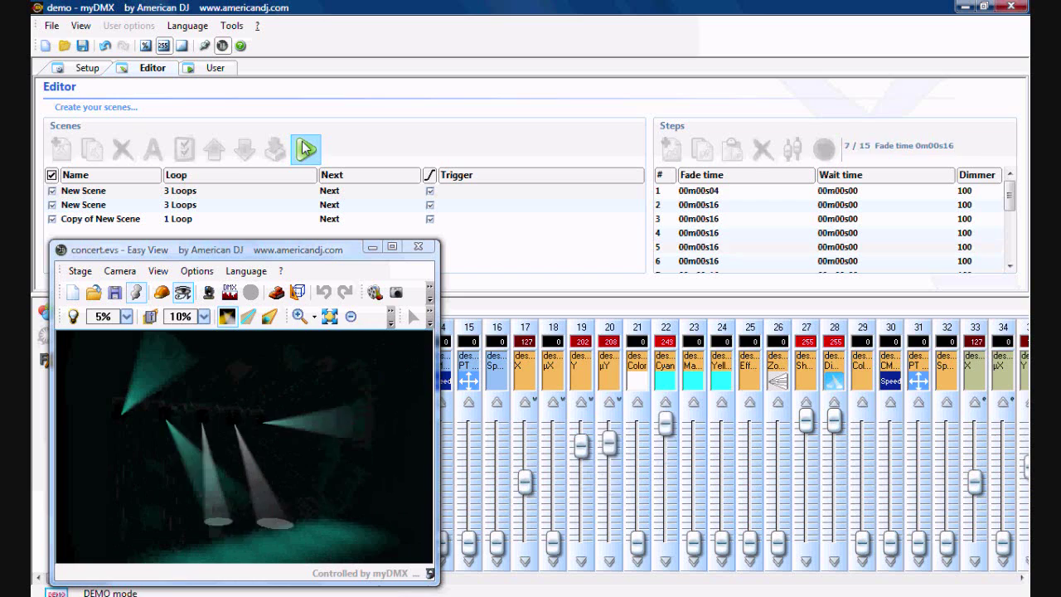
{"action": "left_click", "coordinate": [305, 149]}
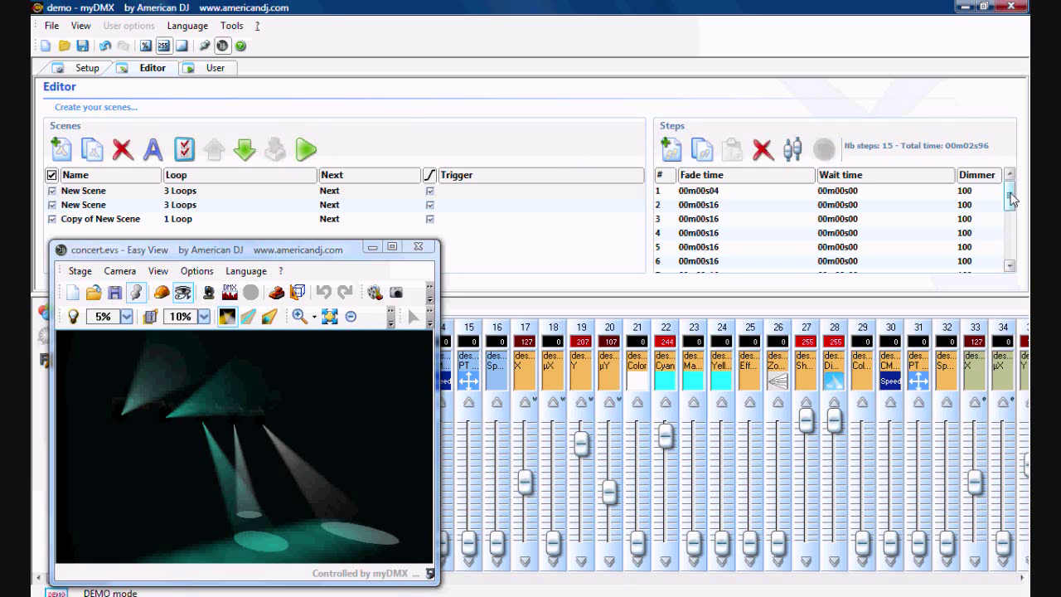
{"action": "mouse_move", "coordinate": [1012, 197]}
{"action": "left_mouse_down"}
{"action": "mouse_move", "coordinate": [1012, 250]}
{"action": "mouse_move", "coordinate": [1011, 193]}
{"action": "left_mouse_up"}
- Give step 1 of the second New Scene a 00m02s00 fade and 00m01s00 wait
{"action": "left_click", "coordinate": [524, 206]}
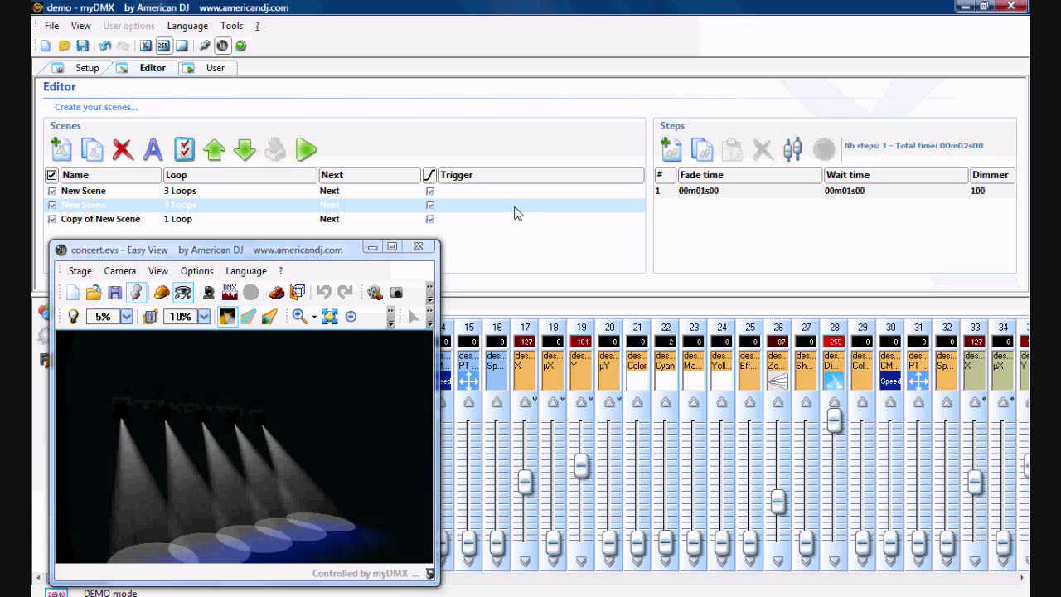
{"action": "left_click", "coordinate": [737, 197]}
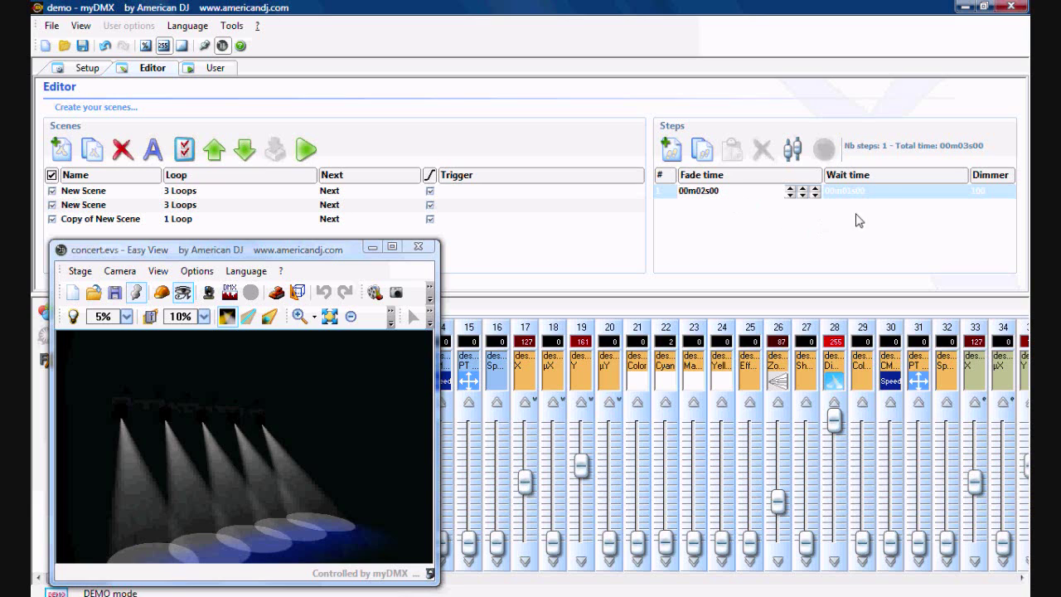
{"action": "left_click", "coordinate": [884, 194]}
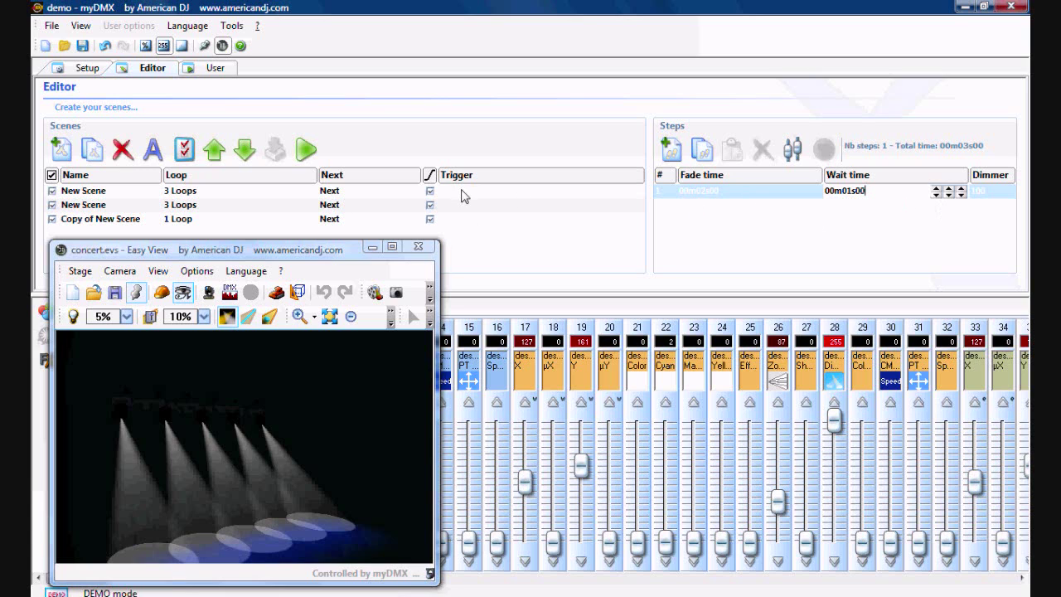
{"action": "left_click", "coordinate": [483, 220]}
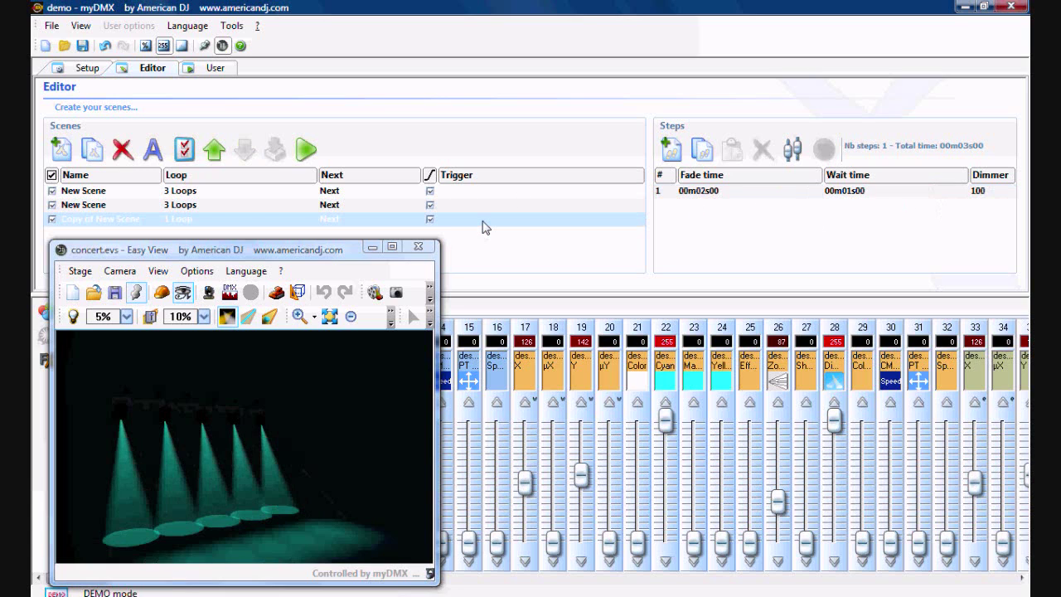
{"action": "left_click", "coordinate": [720, 194]}
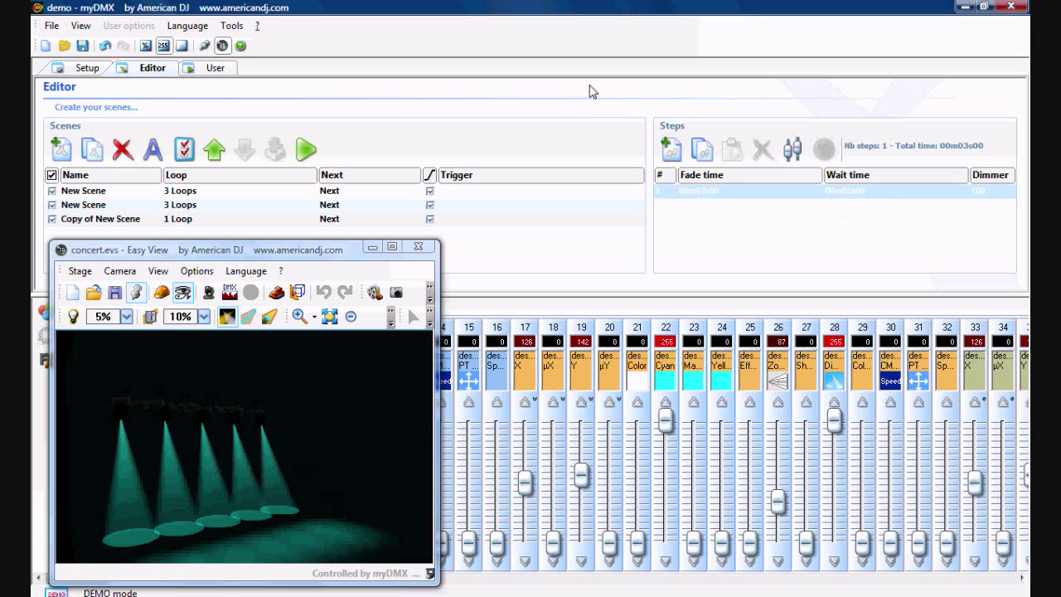
- Play the first New Scene live on the User page and move the stage preview up
{"action": "left_click", "coordinate": [215, 71]}
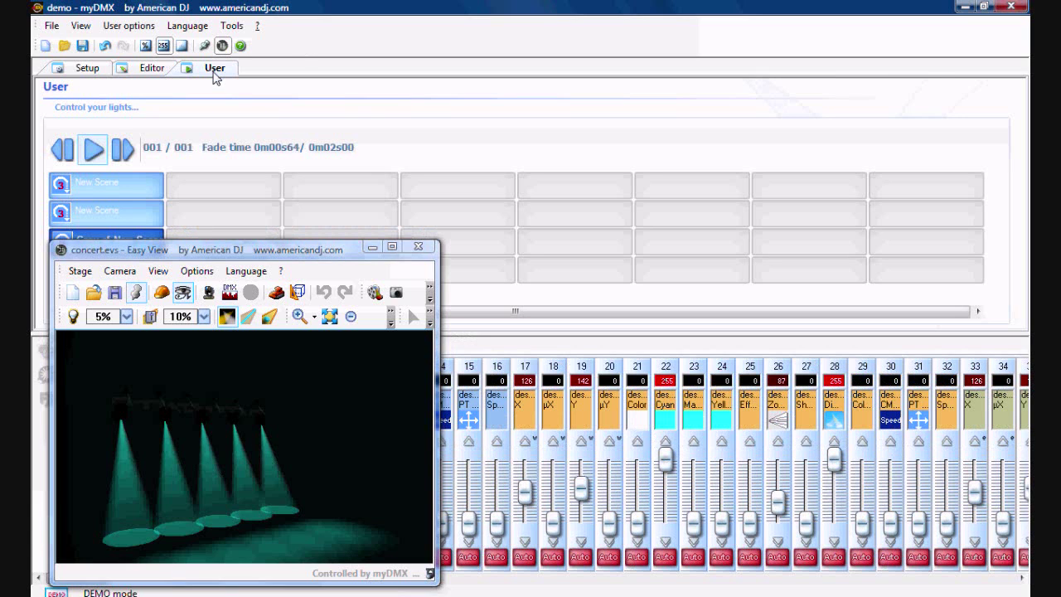
{"action": "left_click", "coordinate": [86, 184]}
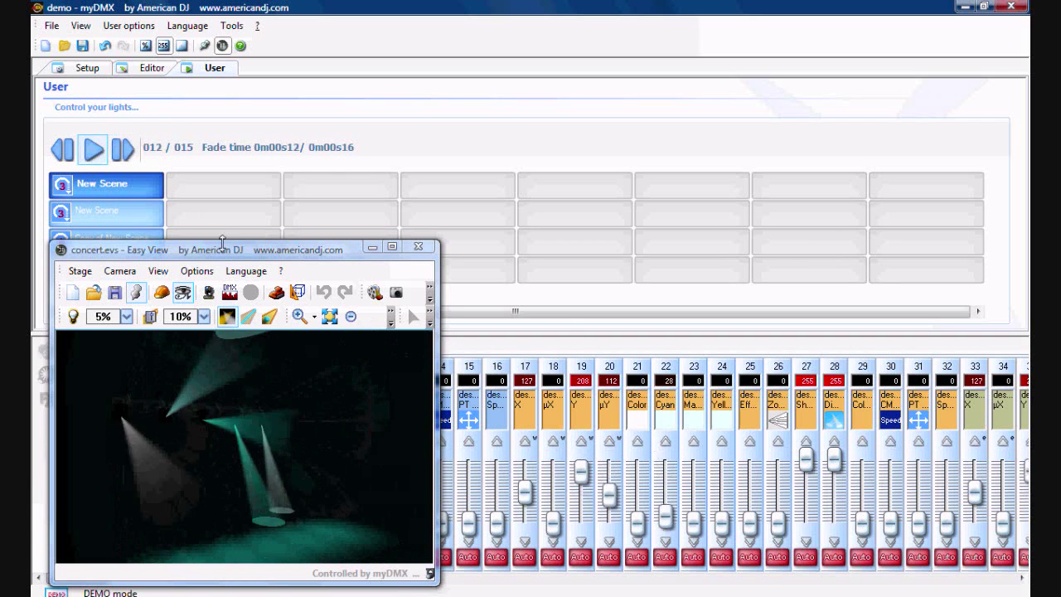
{"action": "left_click_drag", "start_coordinate": [222, 242], "coordinate": [406, 114]}
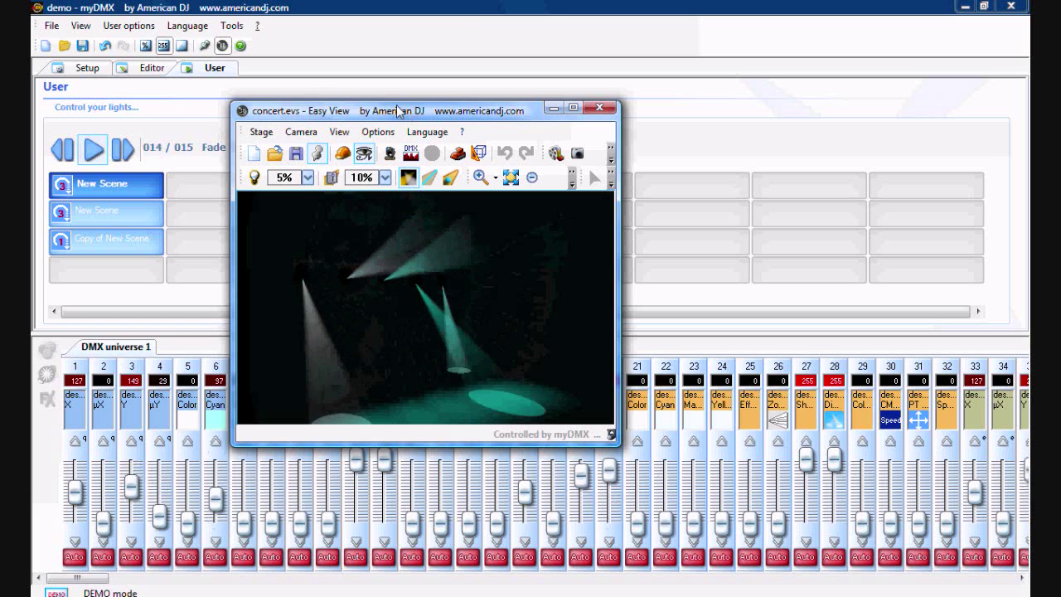
- Add step 2 to the second New Scene with a 00m02s00 fade and 00m01s00 wait
{"action": "left_click", "coordinate": [152, 68]}
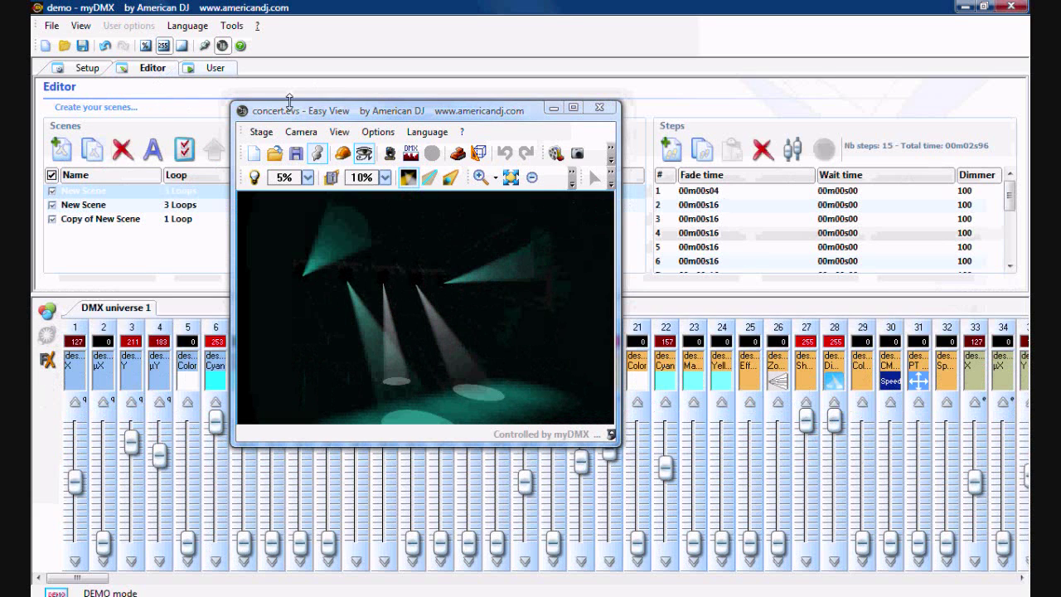
{"action": "left_click_drag", "start_coordinate": [307, 116], "coordinate": [184, 257]}
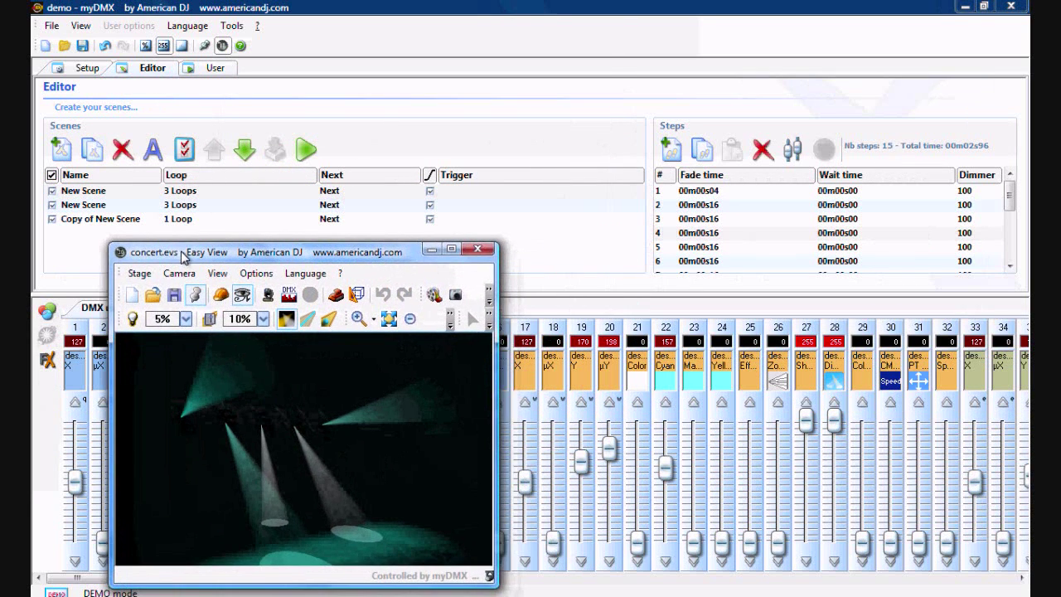
{"action": "left_click", "coordinate": [207, 214]}
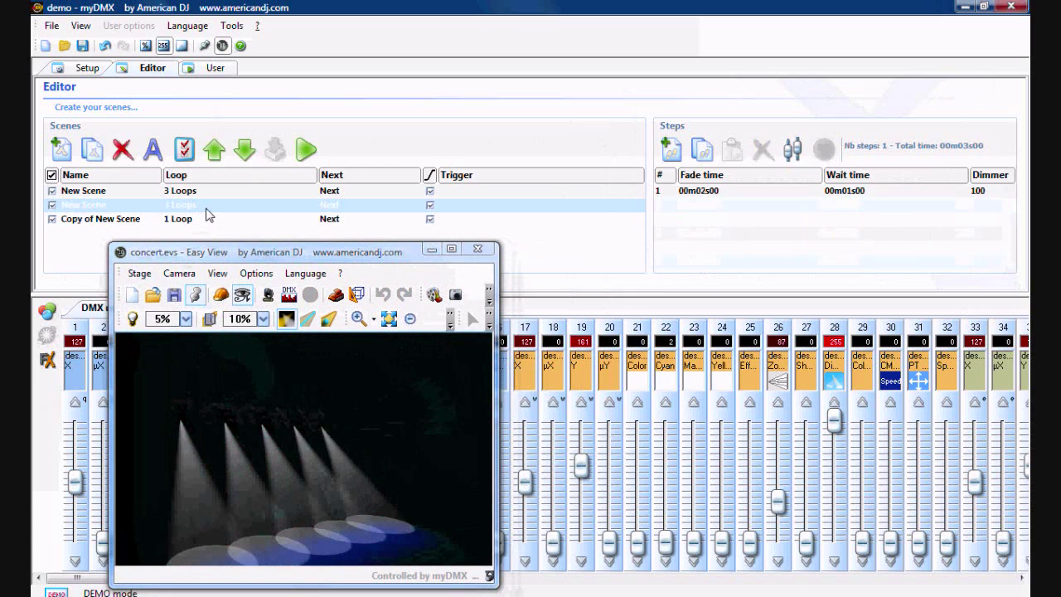
{"action": "left_click", "coordinate": [668, 149]}
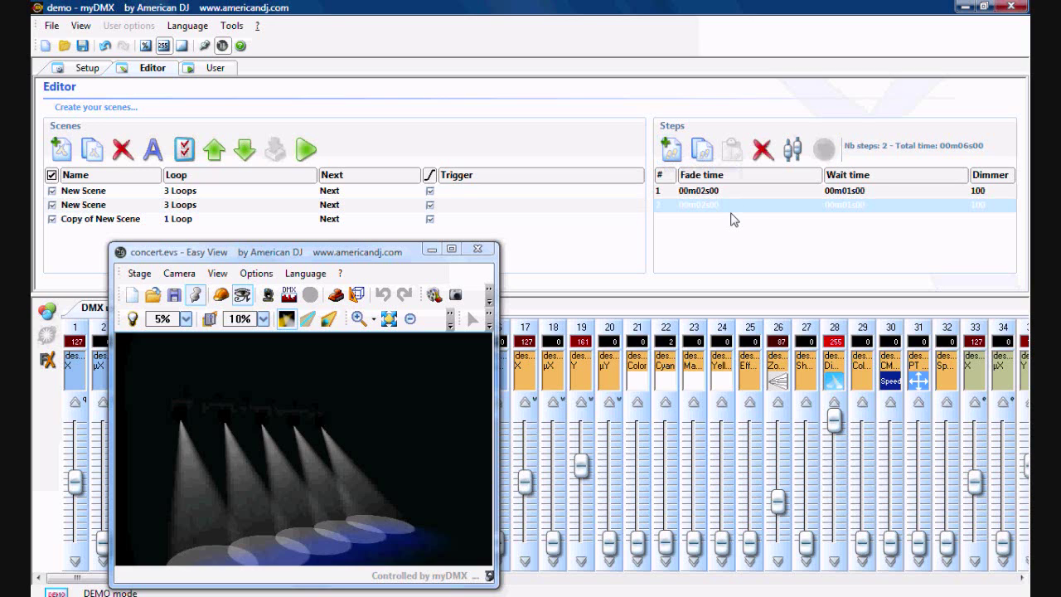
{"action": "left_click", "coordinate": [734, 208]}
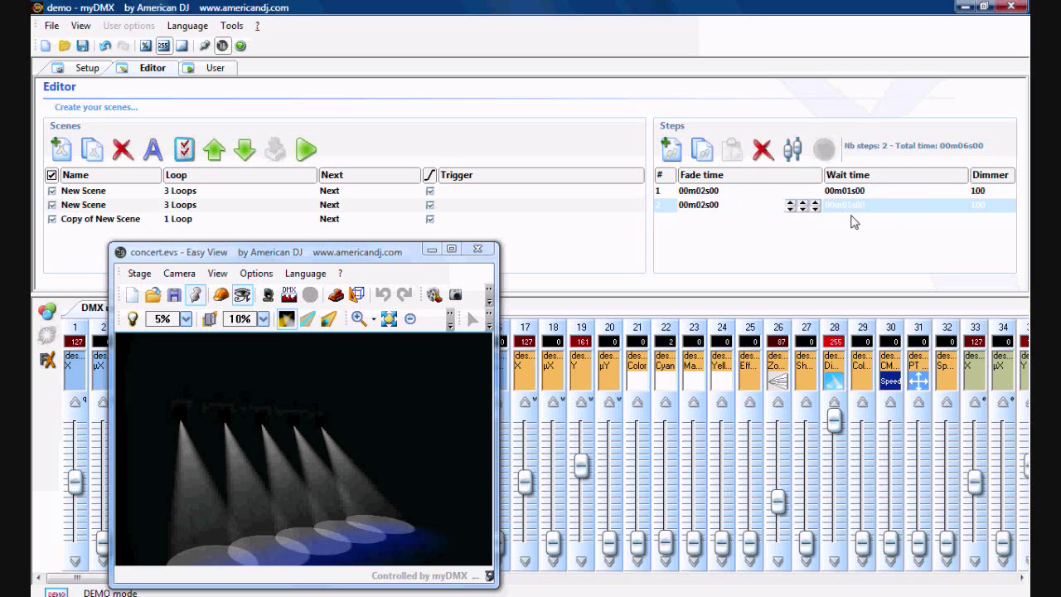
{"action": "left_click", "coordinate": [895, 214]}
{"action": "left_click", "coordinate": [896, 214]}
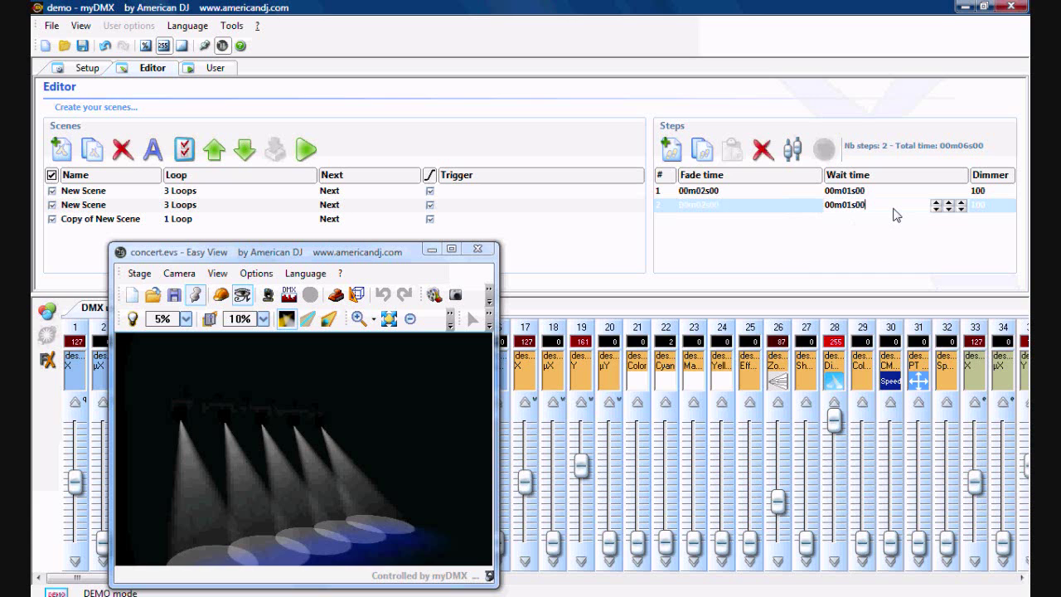
{"action": "left_click", "coordinate": [771, 209]}
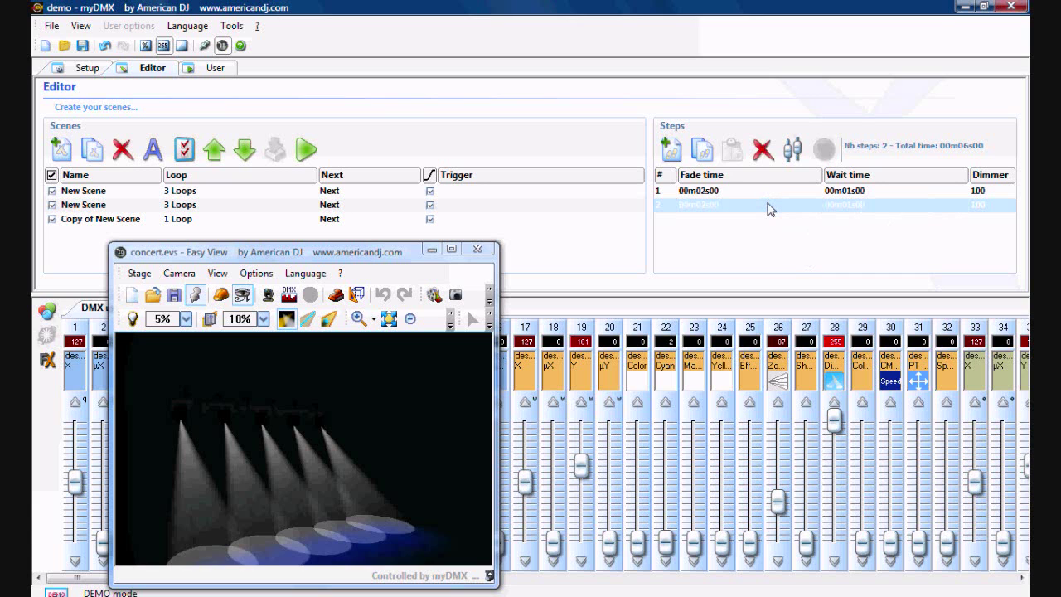
- Move the stage preview aside and adjust channels 19–26, lowering channel 26 to 10
{"action": "left_click", "coordinate": [370, 254]}
{"action": "left_click_drag", "start_coordinate": [370, 256], "coordinate": [791, 7]}
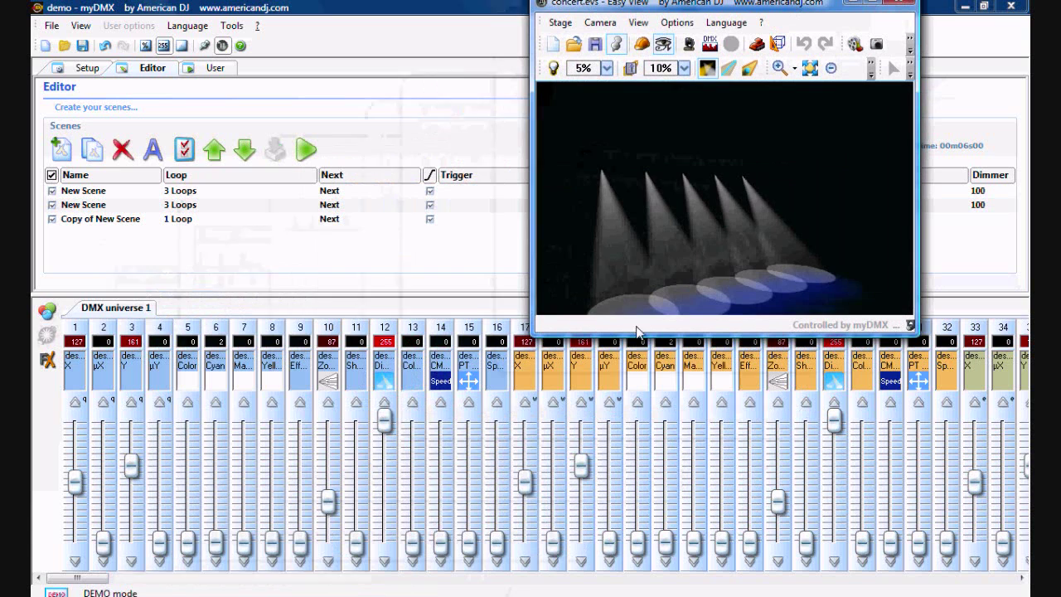
{"action": "left_click", "coordinate": [582, 474]}
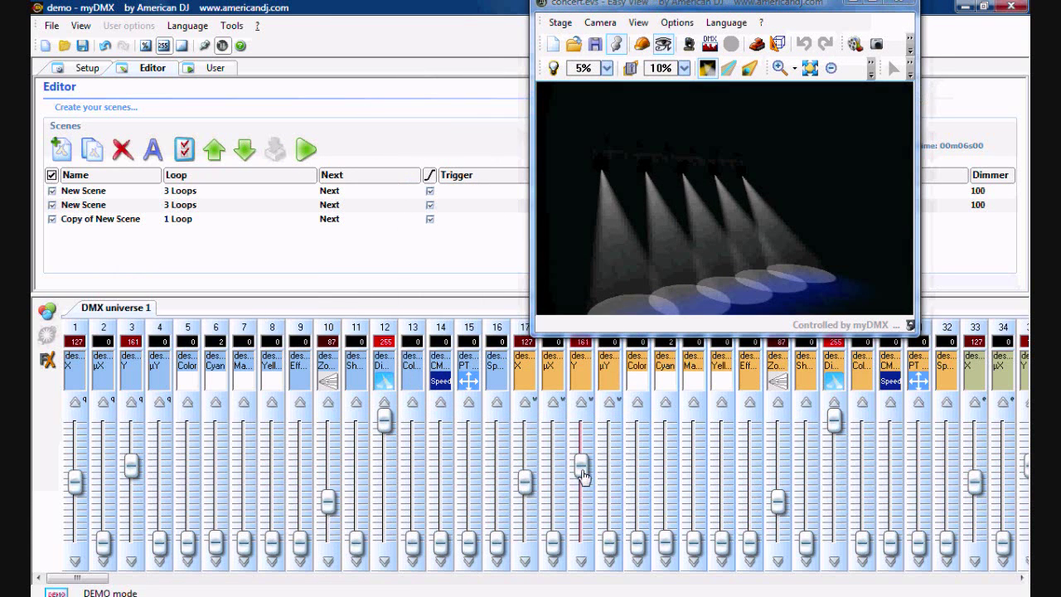
{"action": "left_click_drag", "start_coordinate": [583, 475], "coordinate": [583, 452]}
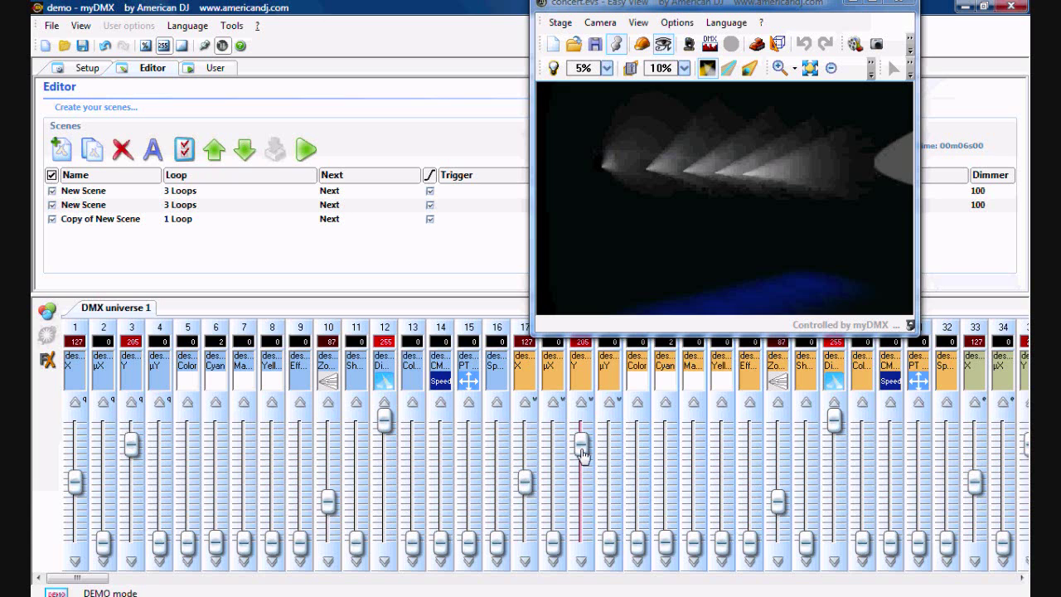
{"action": "left_click", "coordinate": [778, 500], "text": "shift"}
{"action": "left_click_drag", "start_coordinate": [778, 500], "coordinate": [779, 496]}
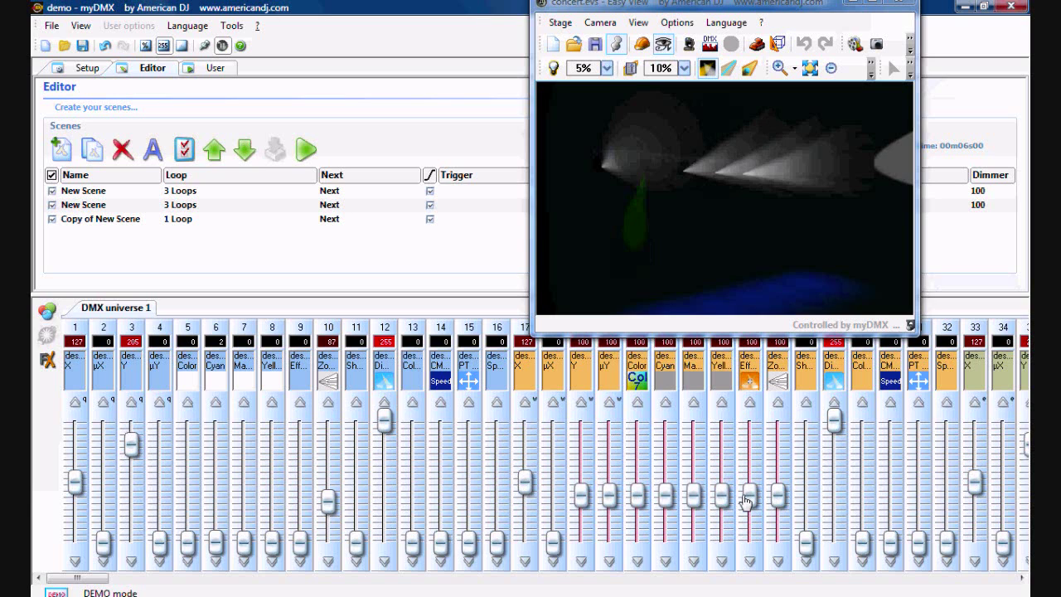
{"action": "left_click", "coordinate": [746, 500]}
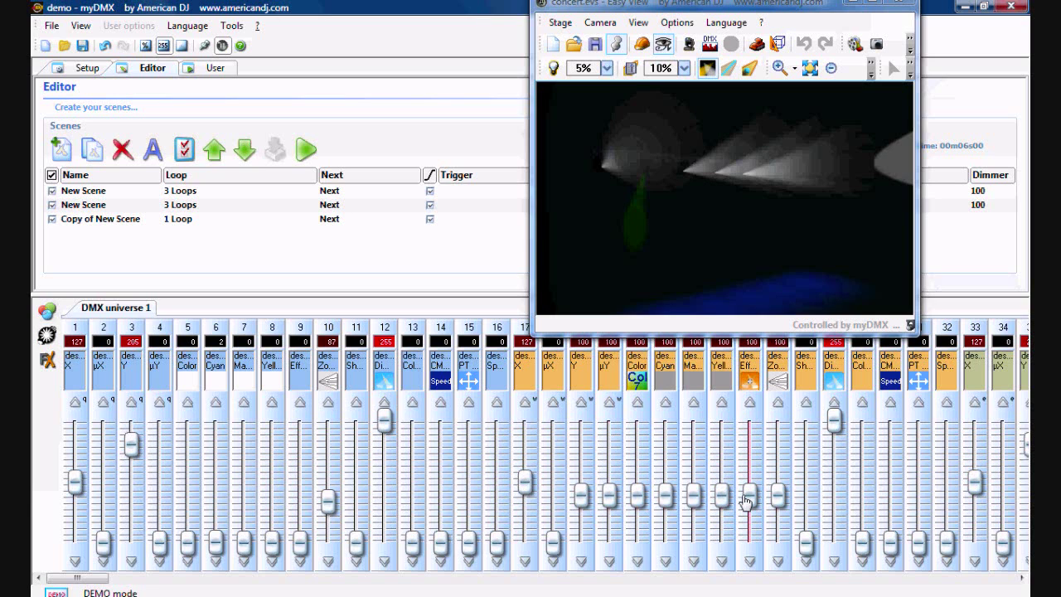
{"action": "left_click_drag", "start_coordinate": [746, 501], "coordinate": [749, 542]}
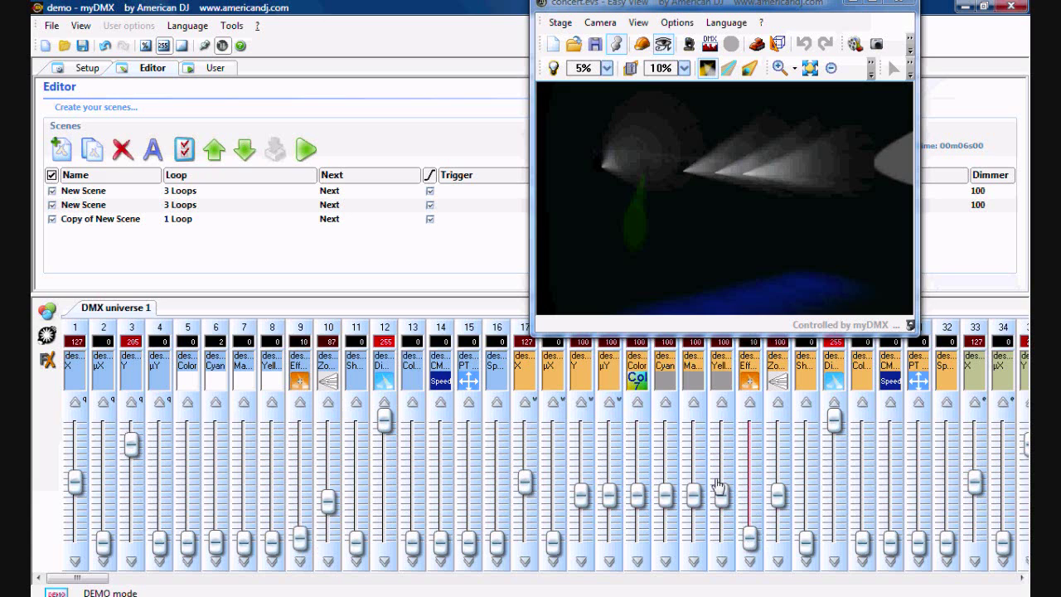
- Pull the colour, cyan, magenta and yellow faders down so the beams turn white
{"action": "left_click_drag", "start_coordinate": [720, 496], "coordinate": [721, 530]}
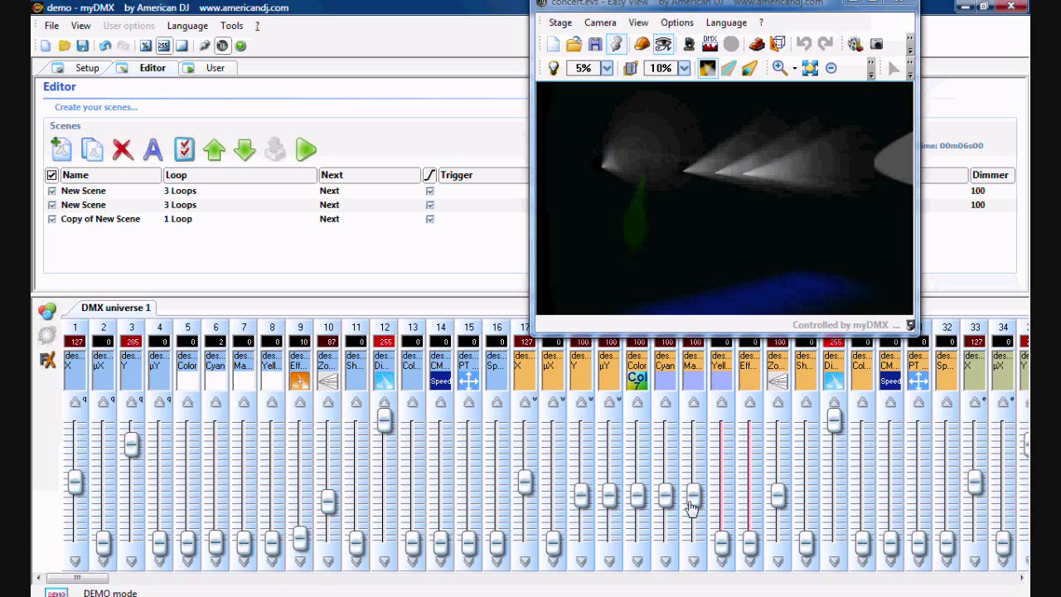
{"action": "left_click_drag", "start_coordinate": [693, 496], "coordinate": [691, 531]}
{"action": "left_click", "coordinate": [687, 564]}
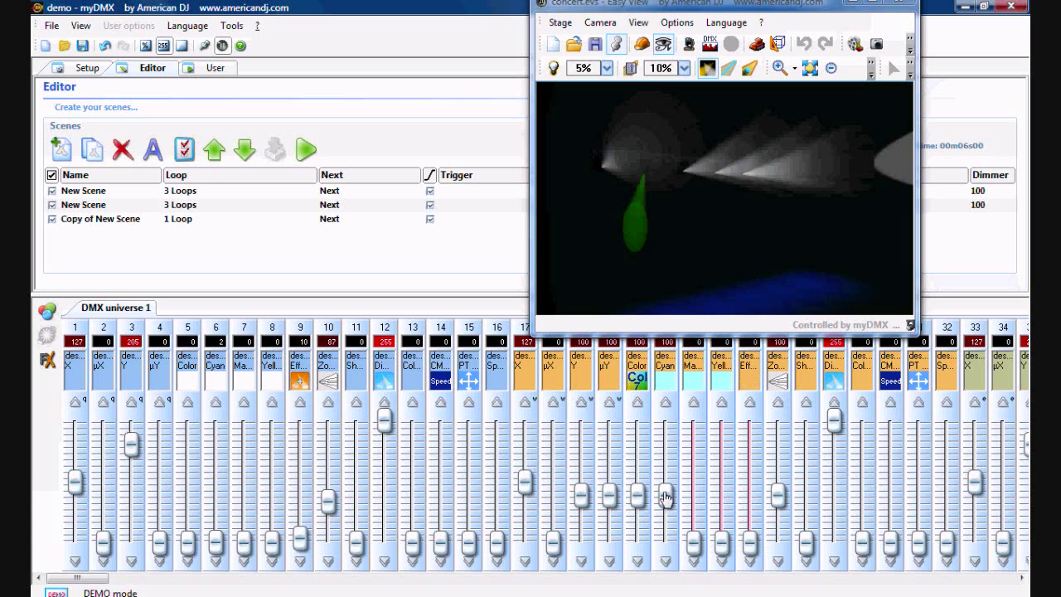
{"action": "left_click_drag", "start_coordinate": [666, 497], "coordinate": [666, 560]}
{"action": "left_click_drag", "start_coordinate": [637, 494], "coordinate": [639, 539]}
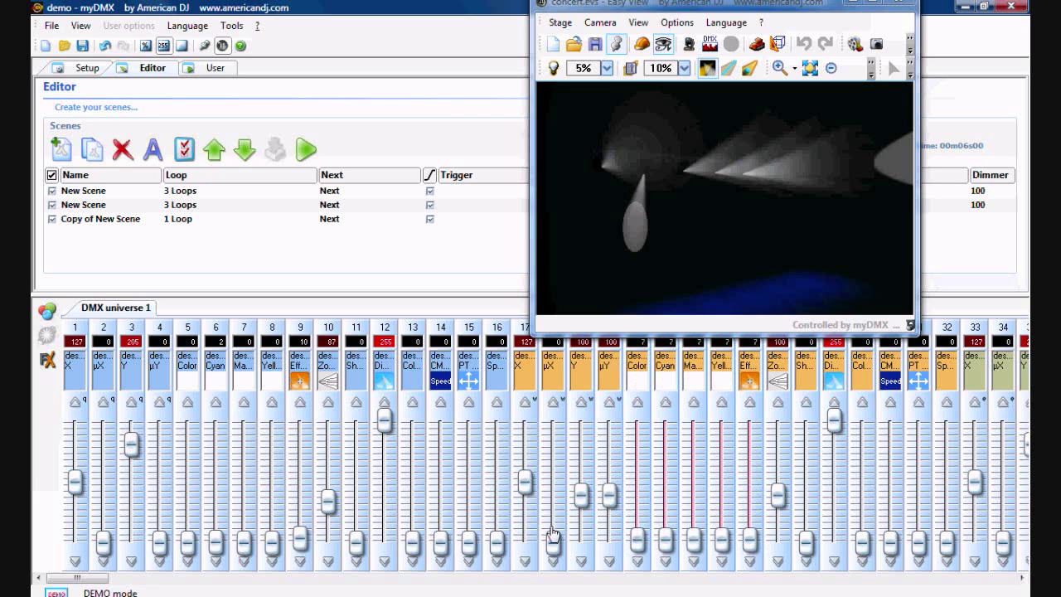
- Tilt the beams up to 139, set the effect channel to 2 and zoom to 72
{"action": "left_click", "coordinate": [583, 499]}
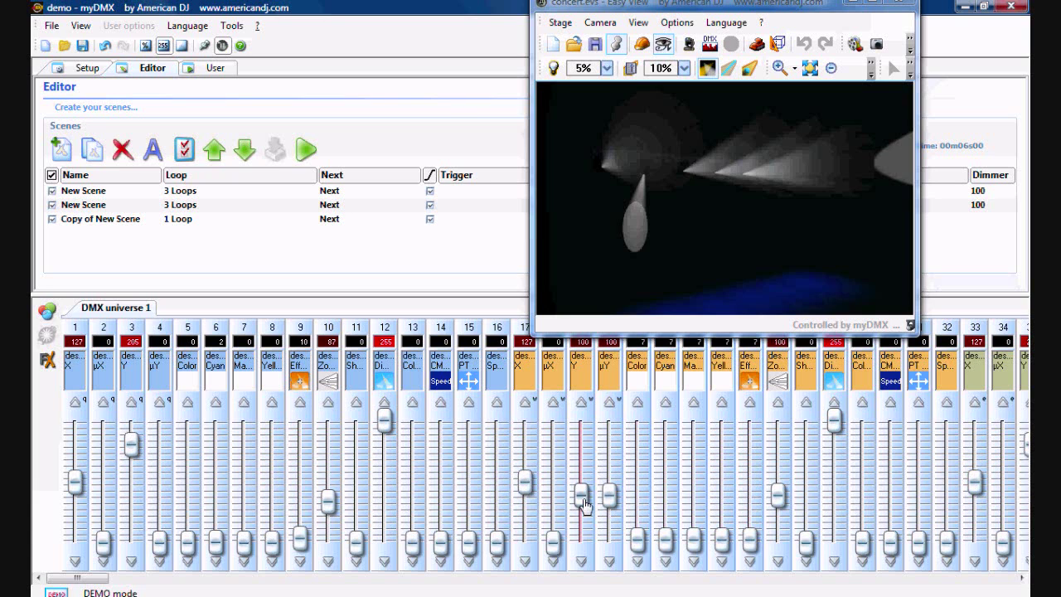
{"action": "left_click_drag", "start_coordinate": [585, 503], "coordinate": [584, 454]}
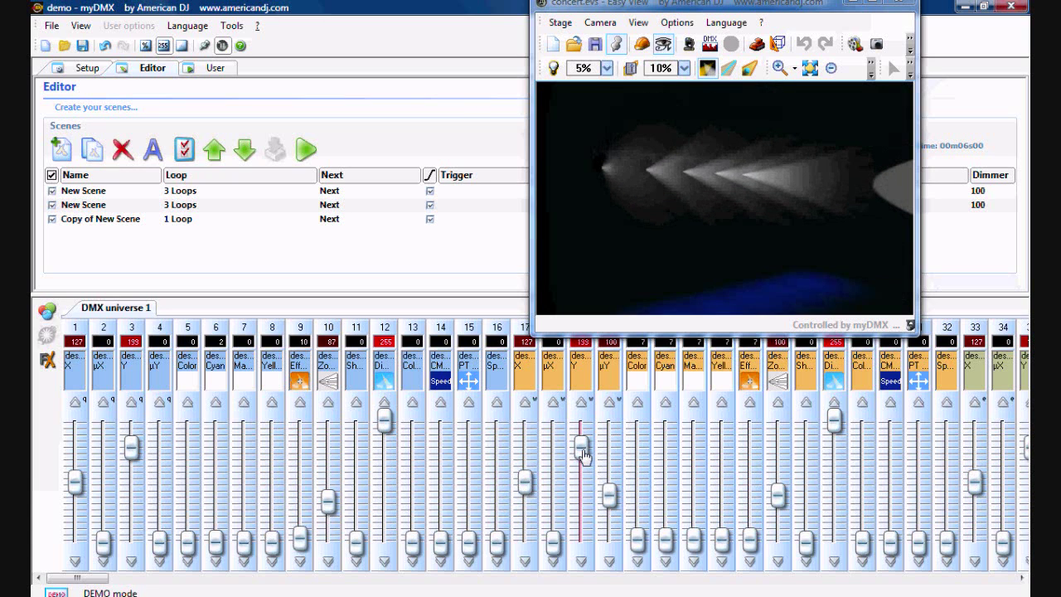
{"action": "left_click", "coordinate": [751, 540]}
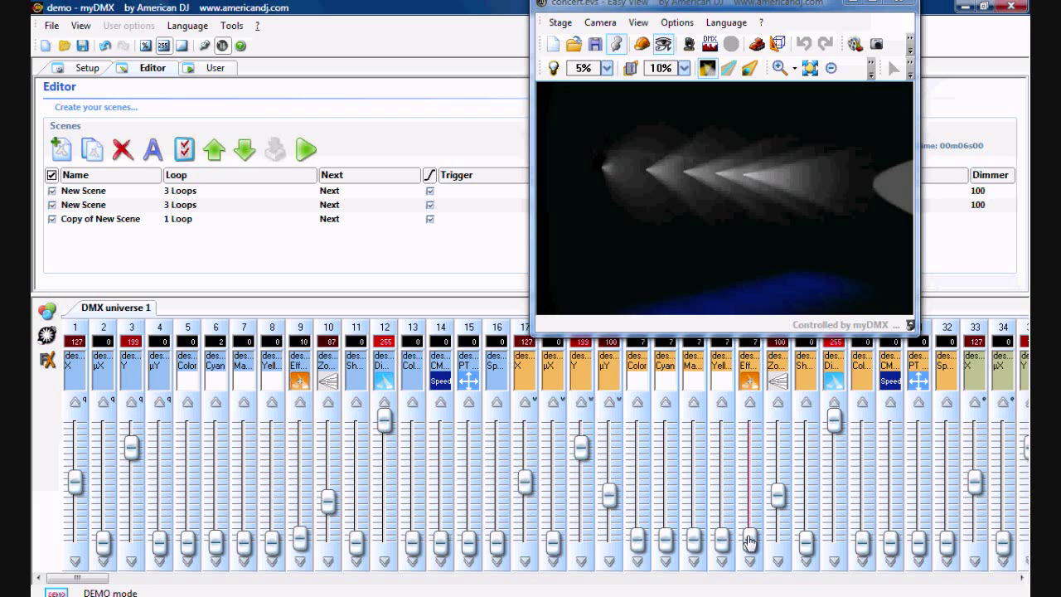
{"action": "left_click_drag", "start_coordinate": [750, 542], "coordinate": [750, 543]}
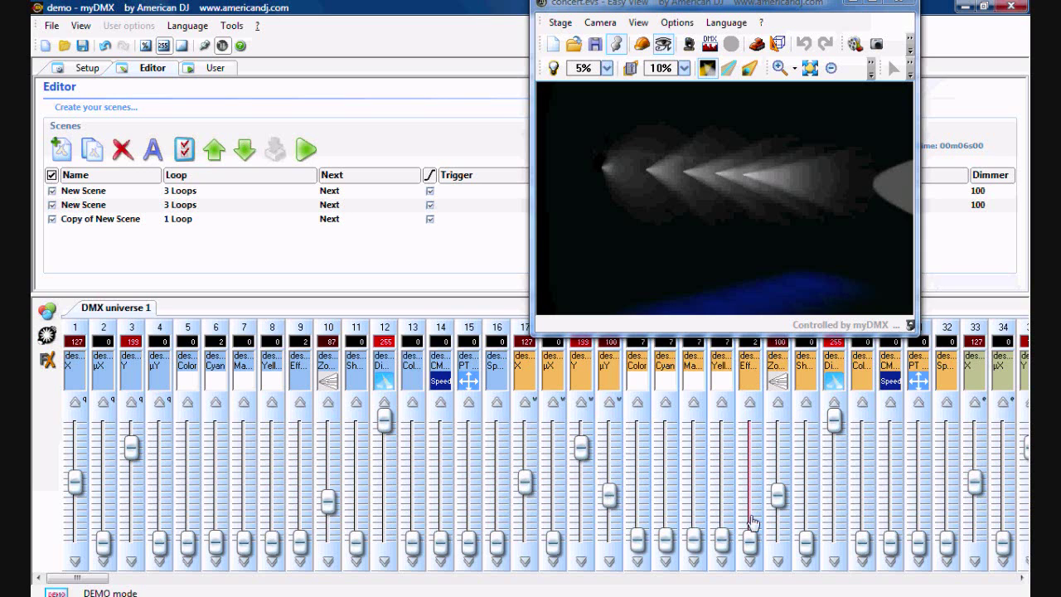
{"action": "left_click", "coordinate": [781, 498]}
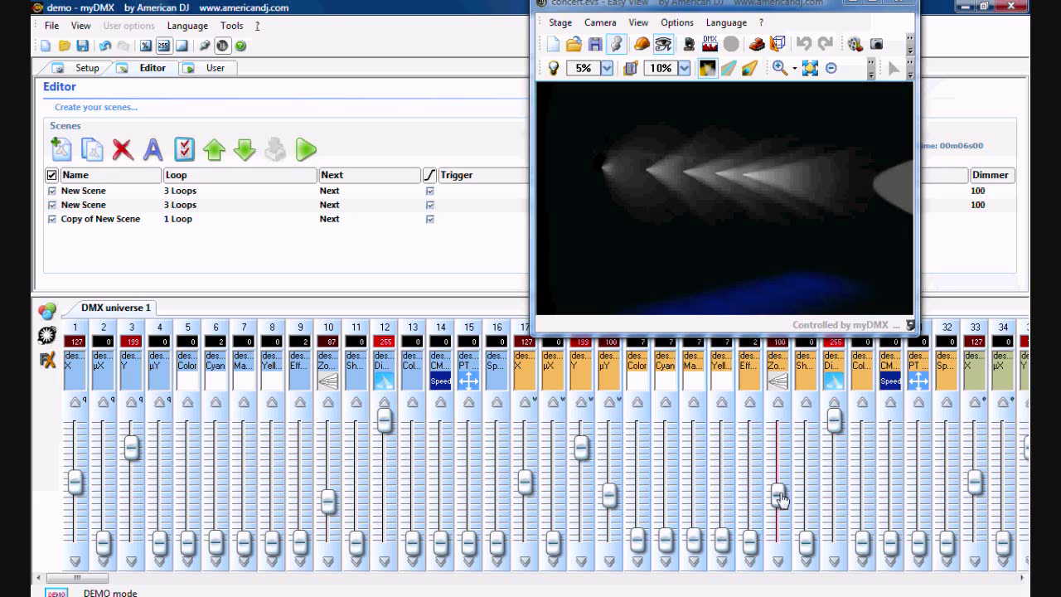
{"action": "left_click_drag", "start_coordinate": [781, 498], "coordinate": [779, 517]}
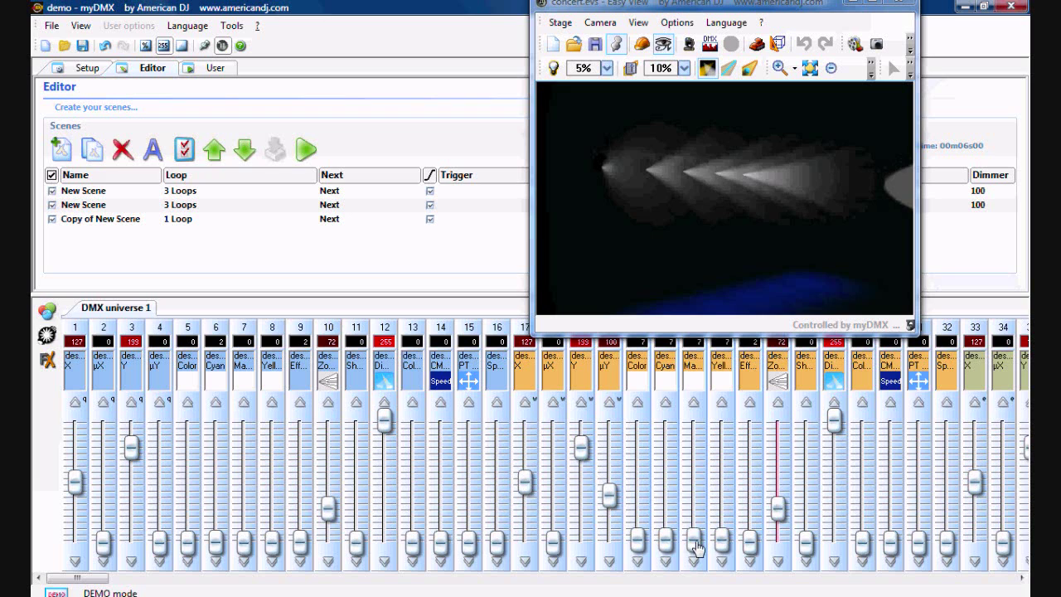
- Raise magenta to its full 255 and bring cyan up to tint the beams purple
{"action": "left_click_drag", "start_coordinate": [697, 545], "coordinate": [693, 396]}
{"action": "left_click", "coordinate": [667, 540]}
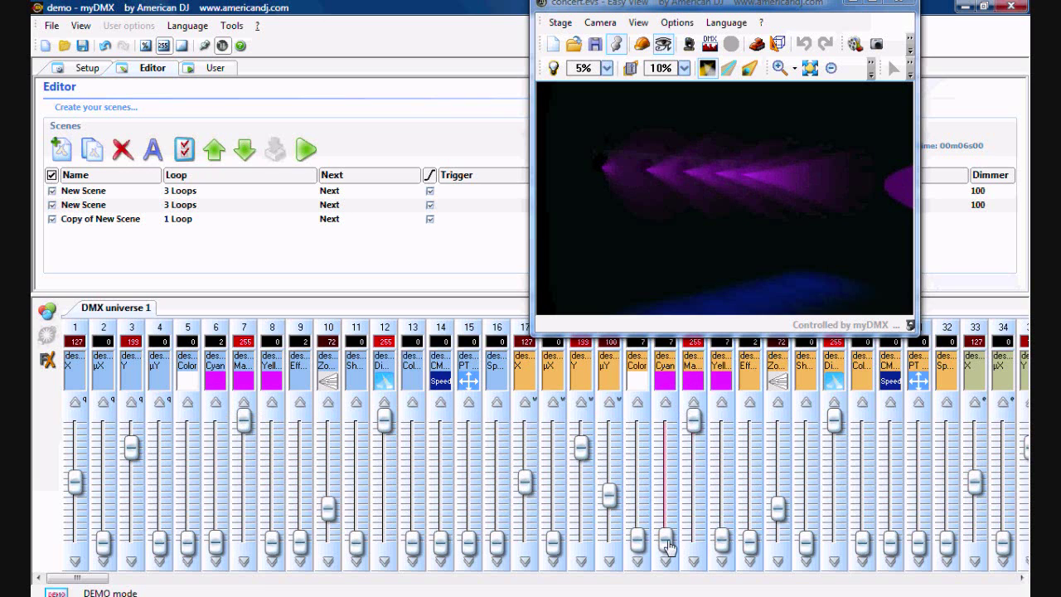
{"action": "left_click_drag", "start_coordinate": [668, 547], "coordinate": [669, 517]}
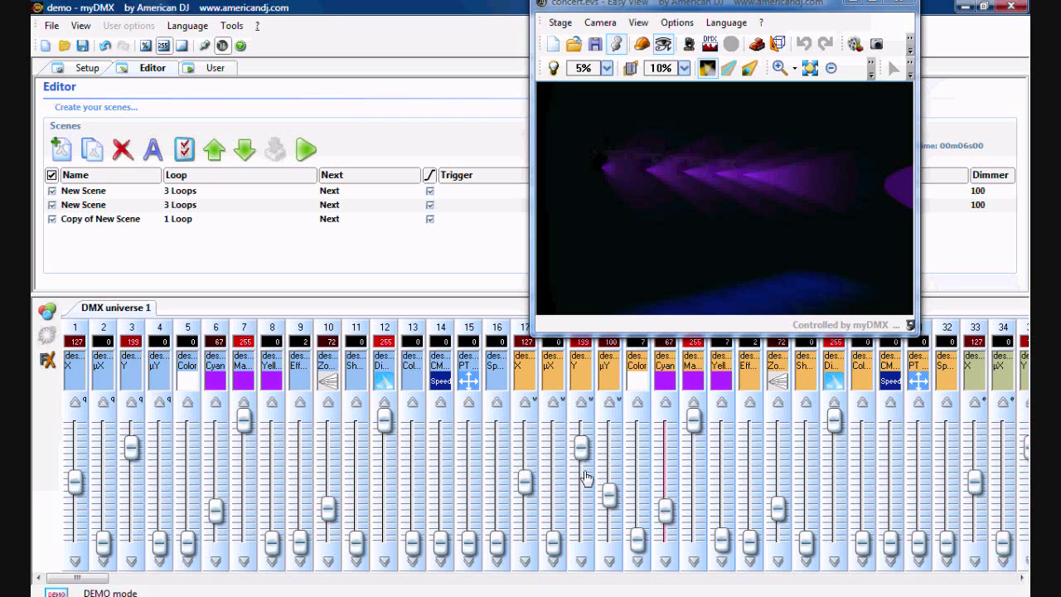
- Retune tilt to 178, push cyan to 171, set colour to 0 and µY to 17
{"action": "left_click_drag", "start_coordinate": [582, 447], "coordinate": [584, 464]}
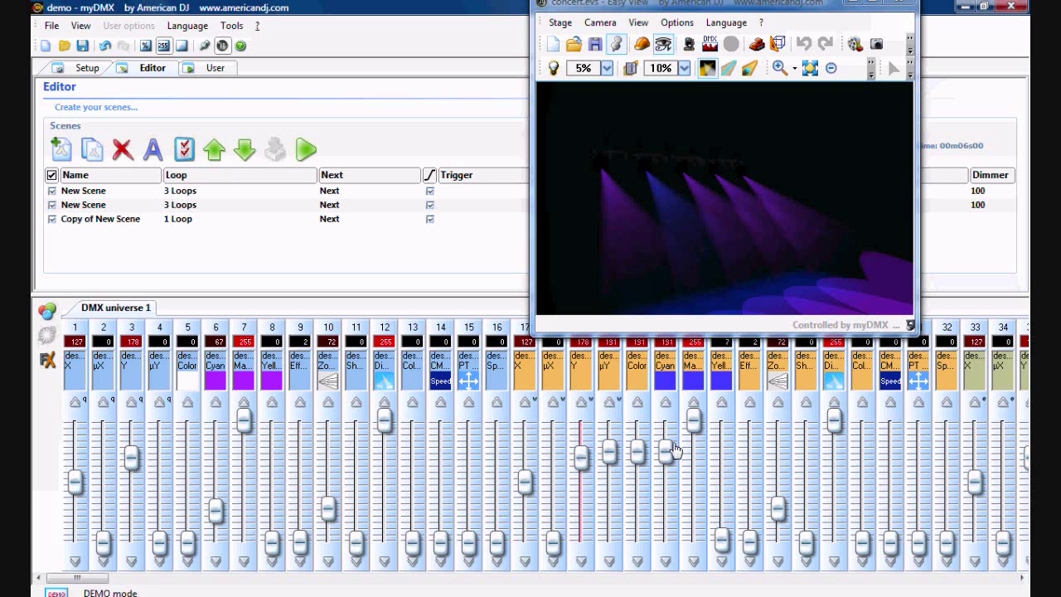
{"action": "left_click_drag", "start_coordinate": [665, 452], "coordinate": [666, 463]}
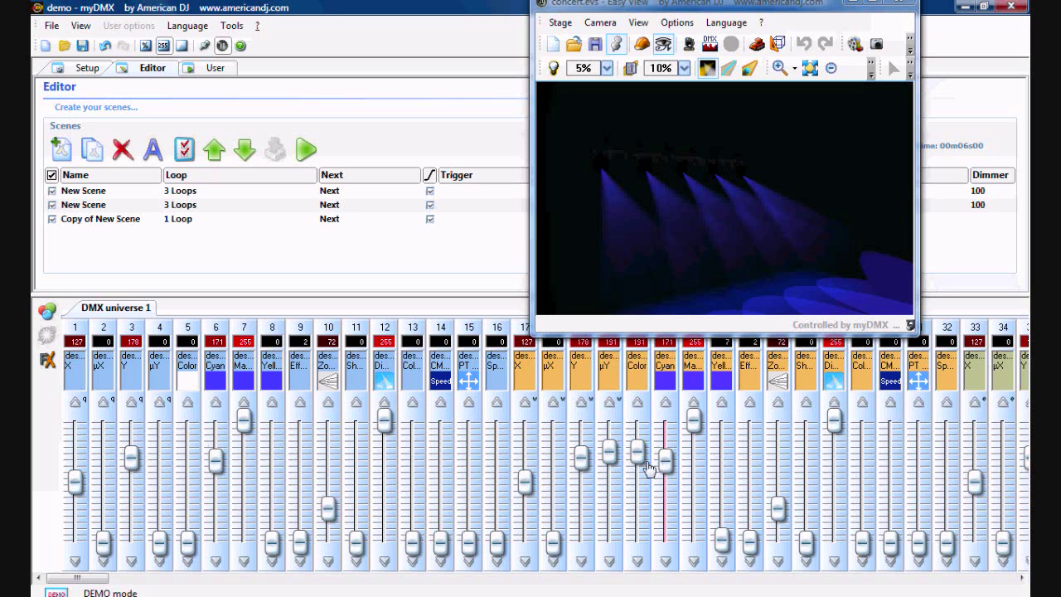
{"action": "left_click_drag", "start_coordinate": [637, 458], "coordinate": [636, 572]}
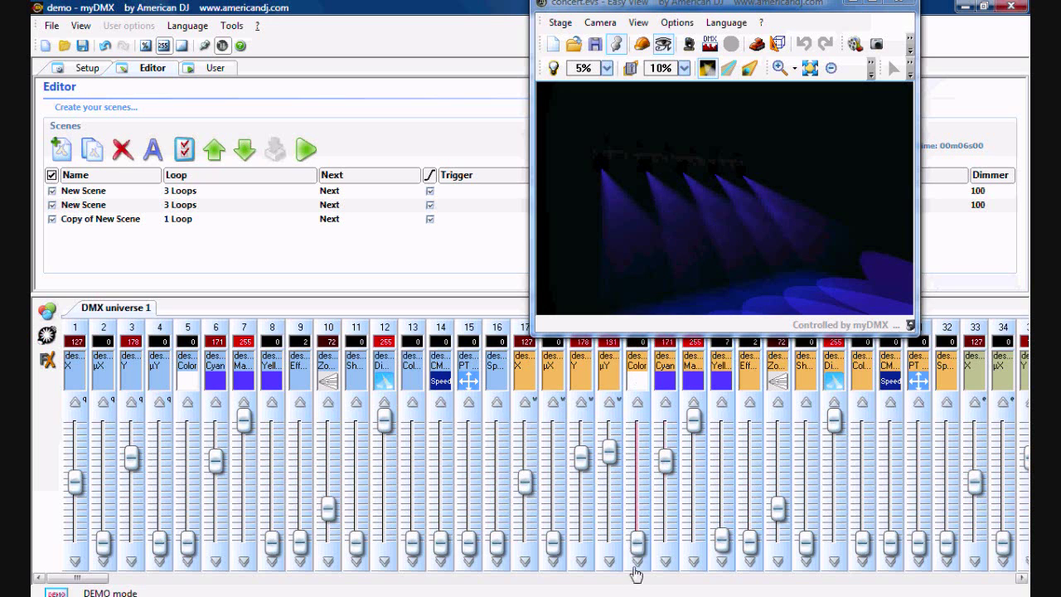
{"action": "left_click_drag", "start_coordinate": [610, 458], "coordinate": [613, 543]}
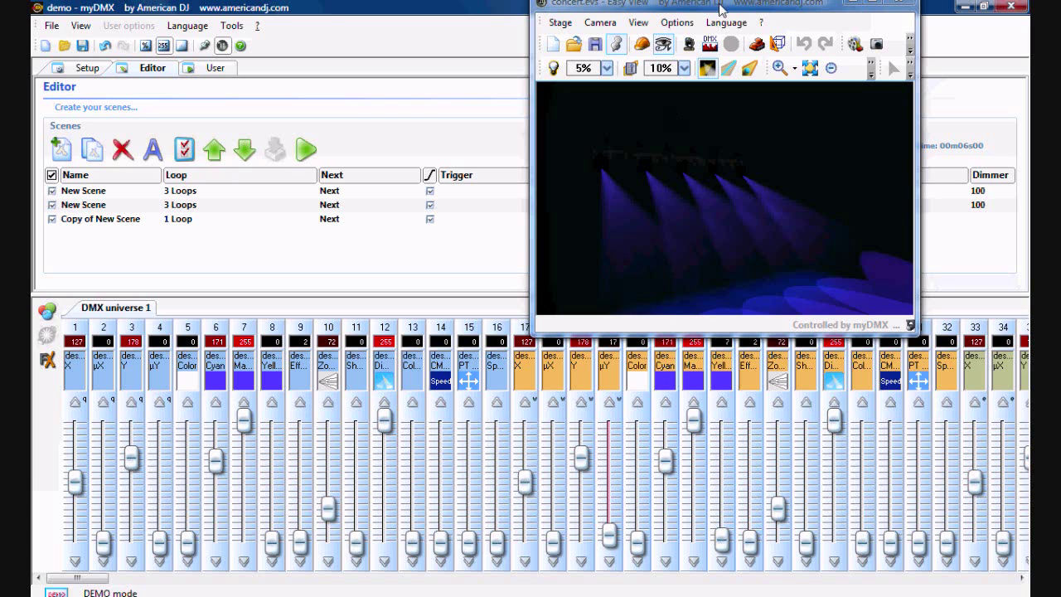
{"action": "left_click_drag", "start_coordinate": [720, 9], "coordinate": [403, 262]}
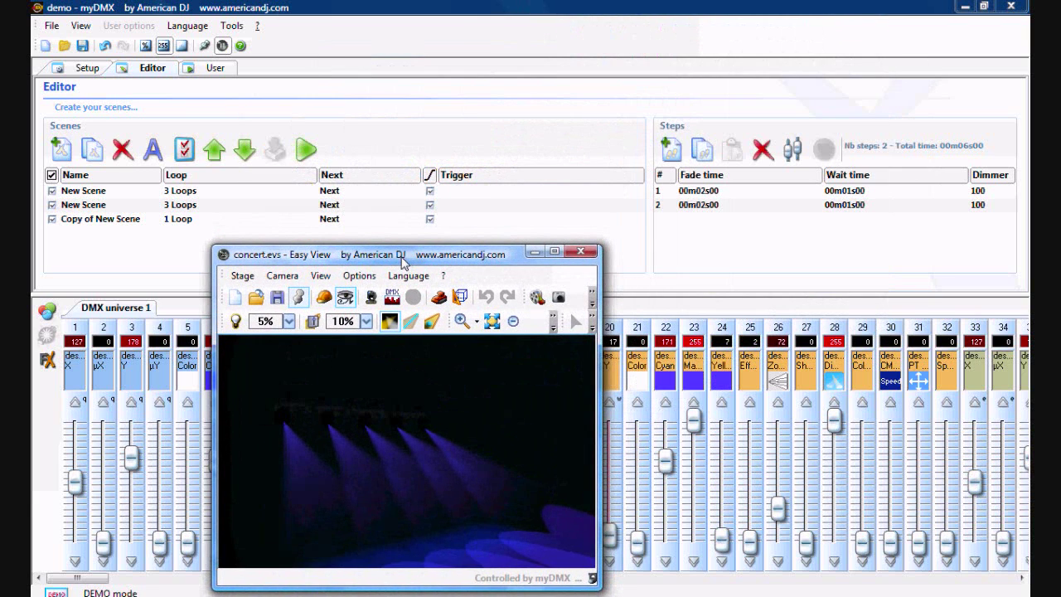
- Preview steps 1 and 2, then drag step 2's Y tilt fader to 139
{"action": "left_click", "coordinate": [771, 191]}
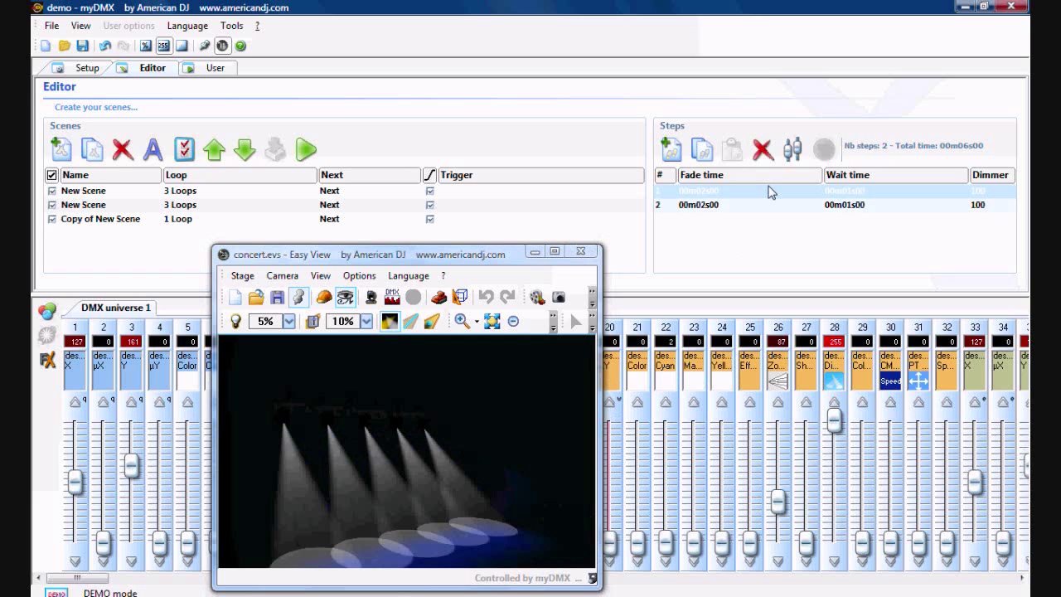
{"action": "left_click", "coordinate": [771, 205]}
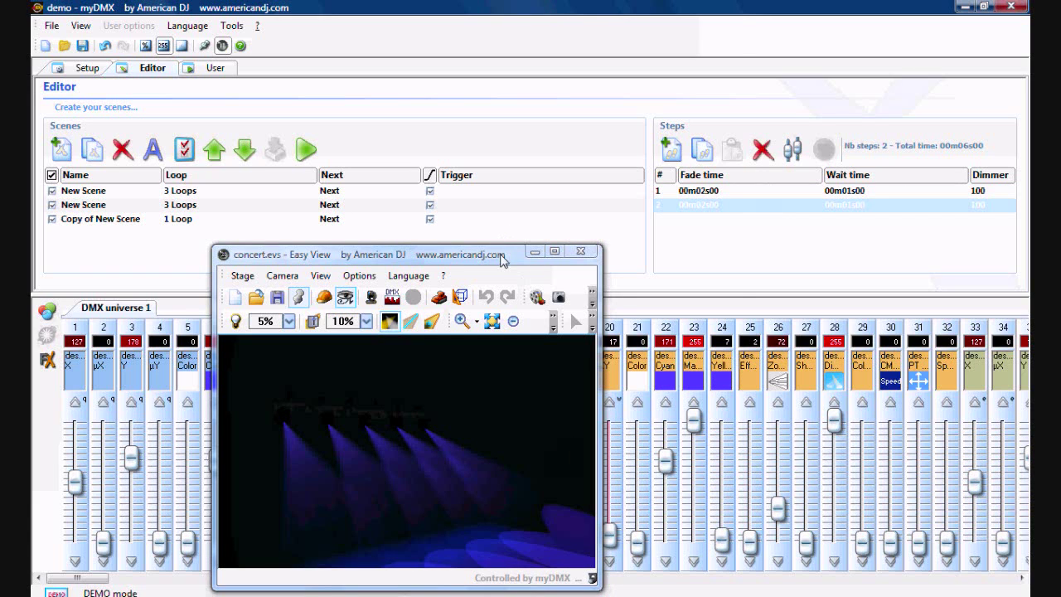
{"action": "left_click_drag", "start_coordinate": [503, 260], "coordinate": [635, 6]}
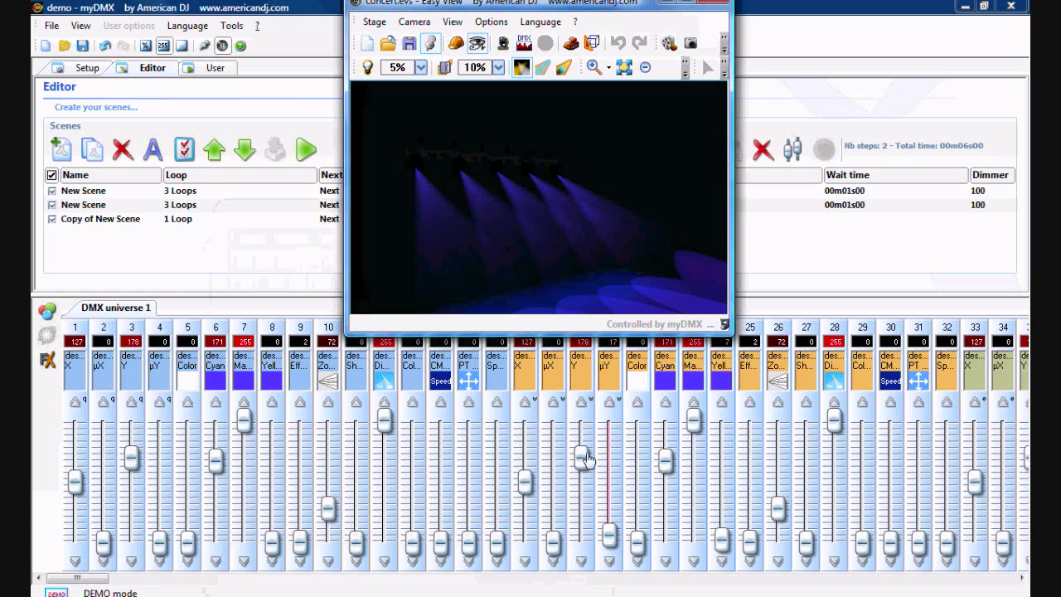
{"action": "left_click_drag", "start_coordinate": [585, 459], "coordinate": [582, 455]}
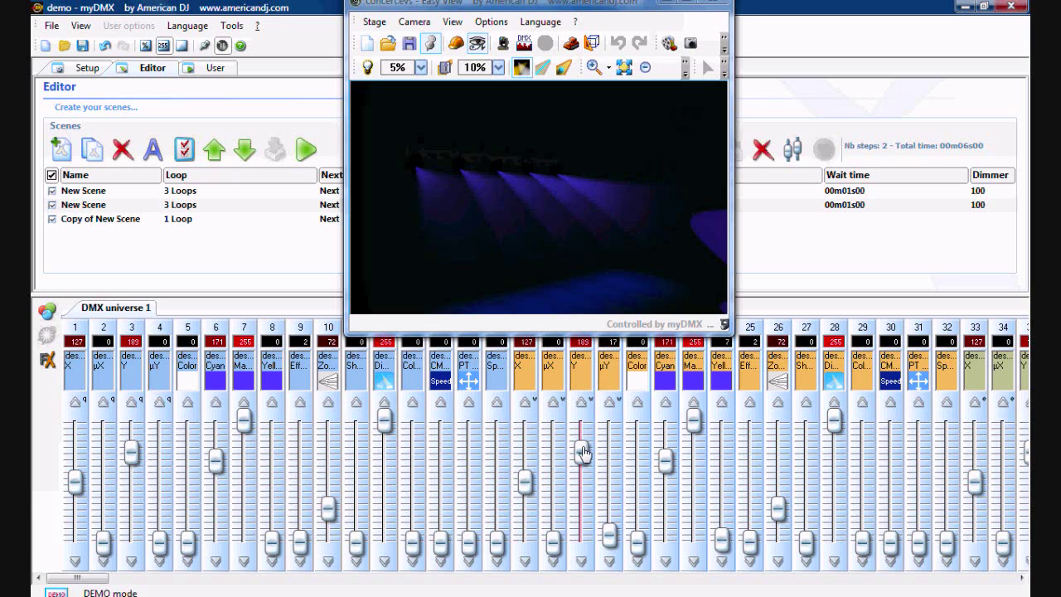
{"action": "left_click_drag", "start_coordinate": [583, 452], "coordinate": [583, 448]}
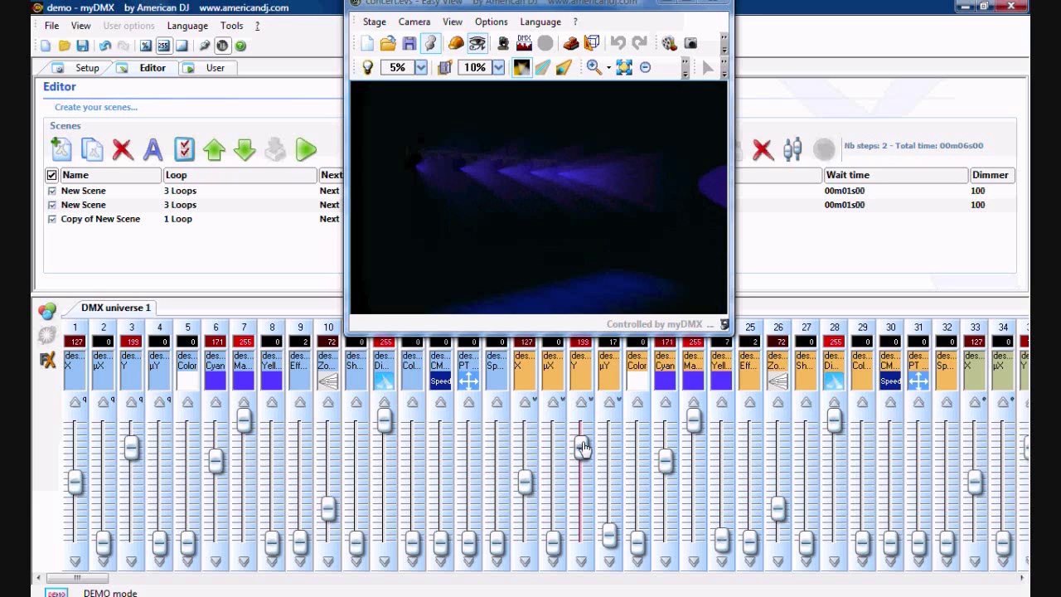
{"action": "left_click_drag", "start_coordinate": [581, 15], "coordinate": [551, 274]}
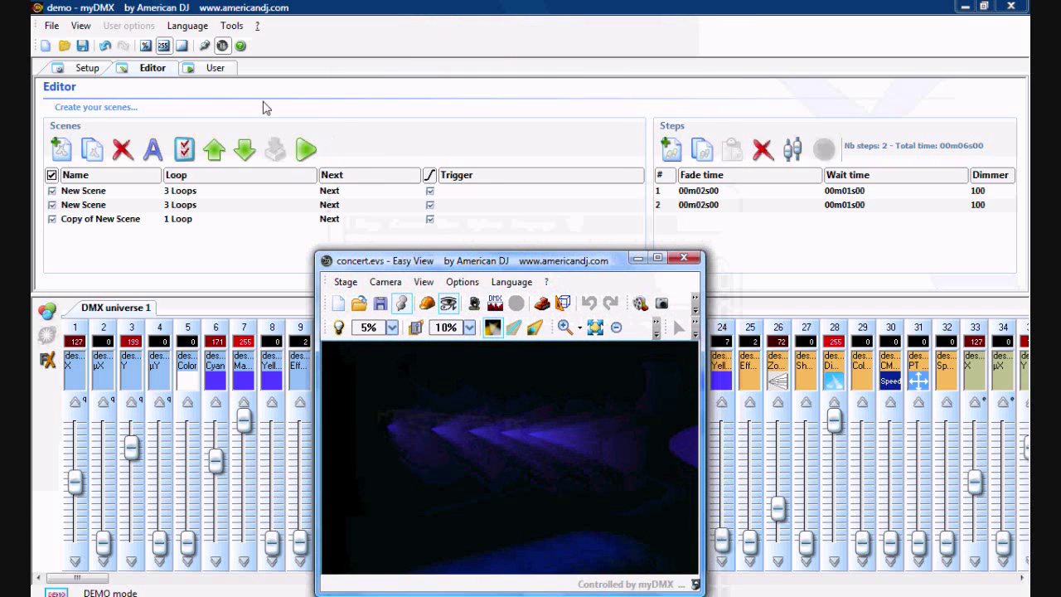
- Play the second New Scene so its white and purple steps run in sequence
{"action": "left_click", "coordinate": [234, 207]}
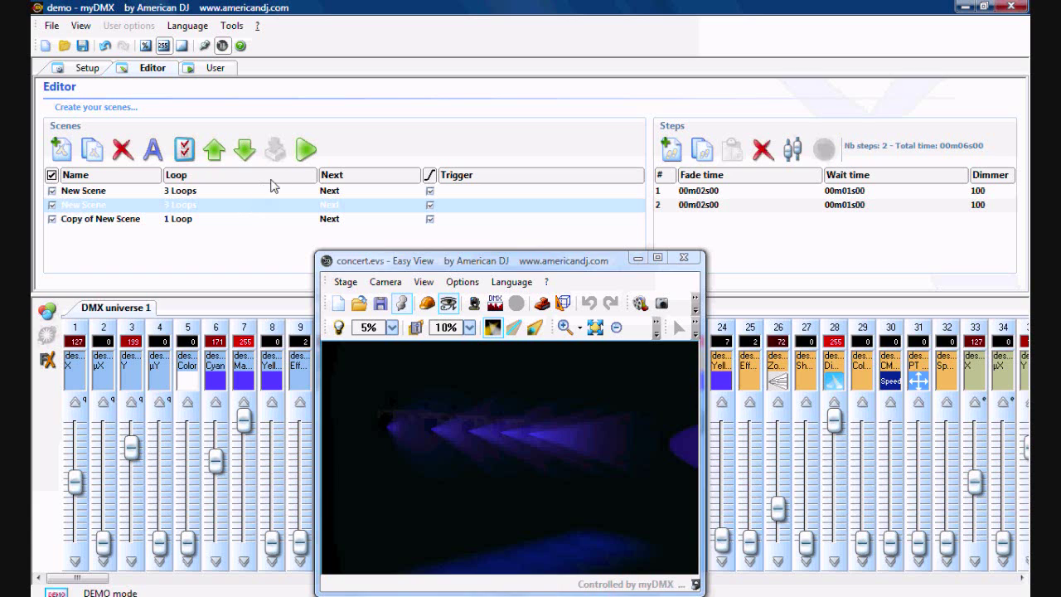
{"action": "left_click", "coordinate": [303, 155]}
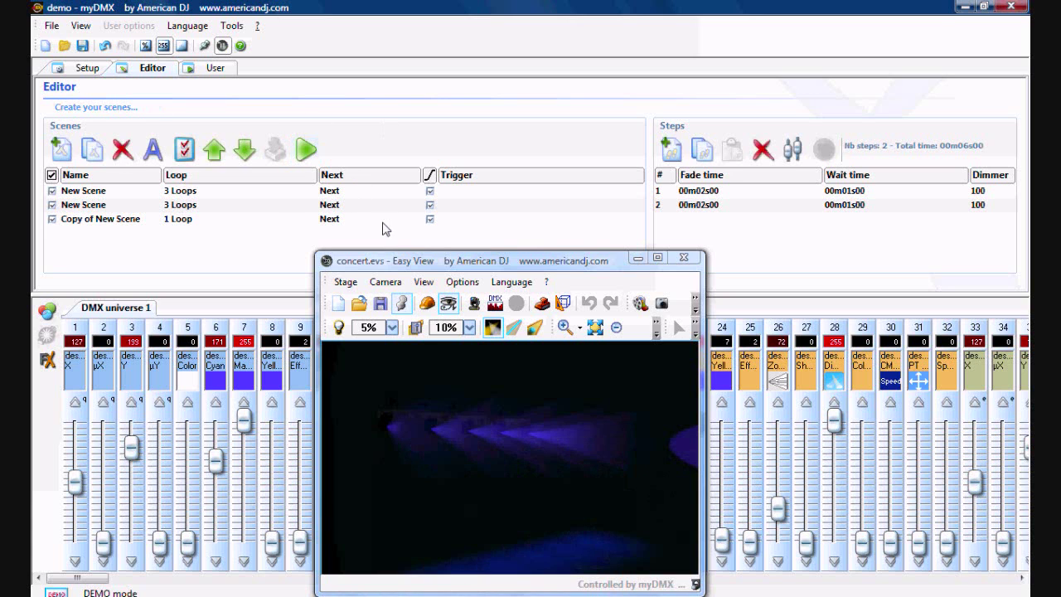
{"action": "left_click_drag", "start_coordinate": [405, 263], "coordinate": [470, 105]}
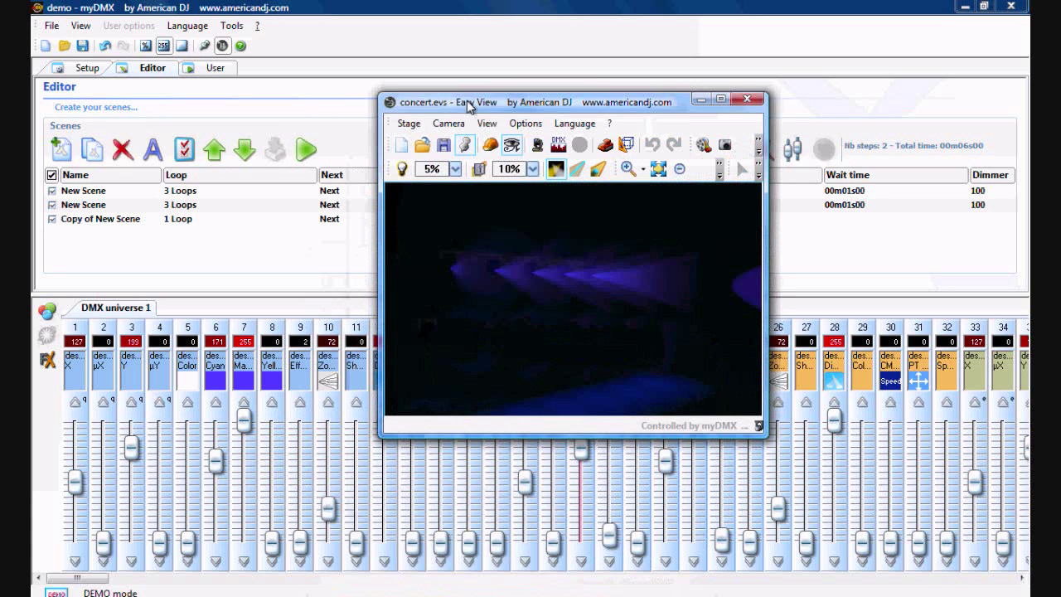
{"action": "left_click", "coordinate": [215, 68]}
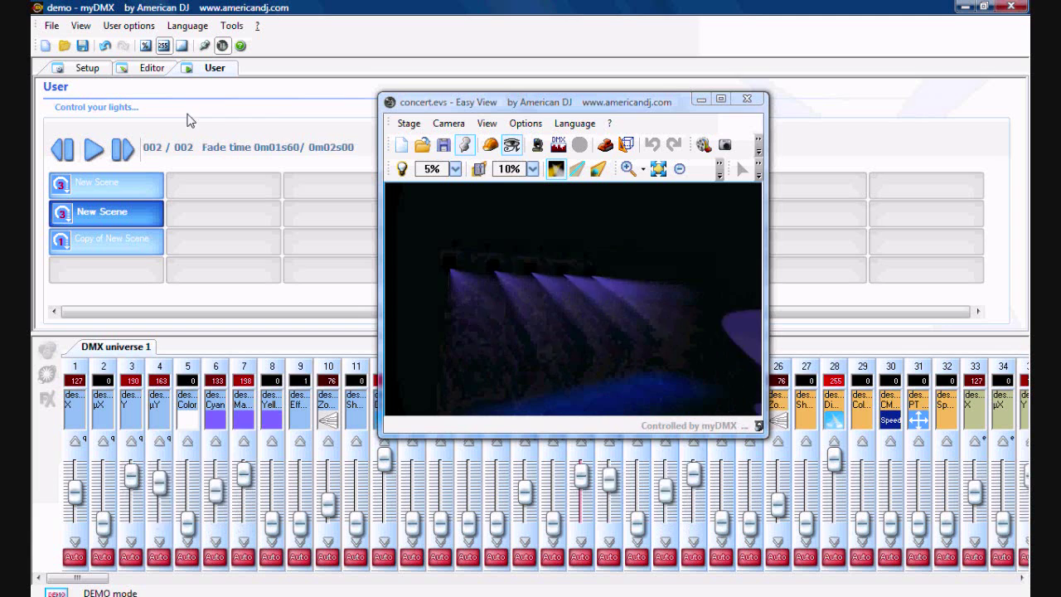
{"action": "left_click_drag", "start_coordinate": [450, 108], "coordinate": [275, 270]}
{"action": "left_click", "coordinate": [138, 73]}
{"action": "left_click", "coordinate": [313, 204]}
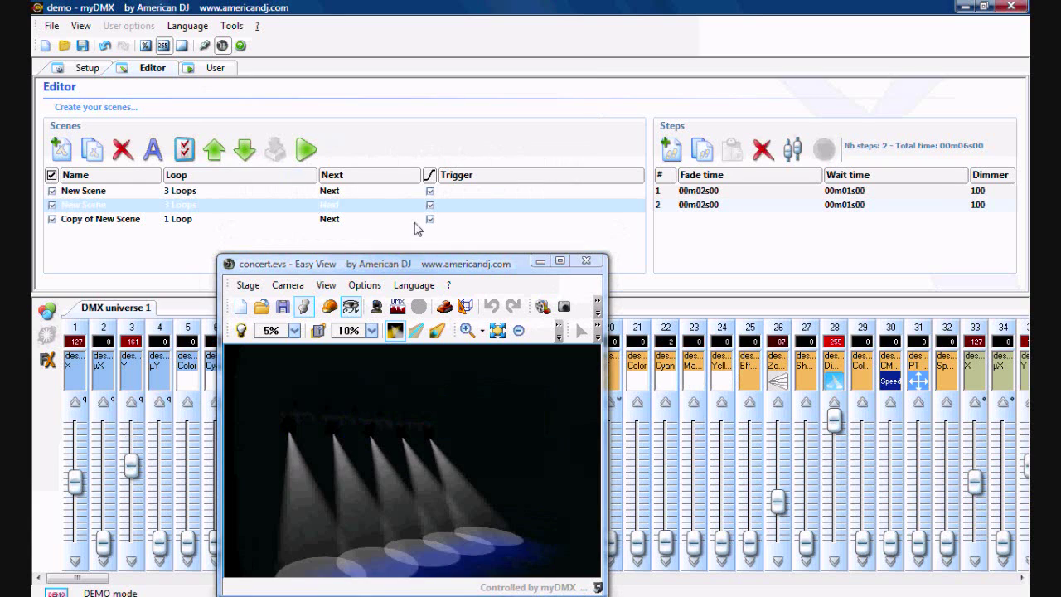